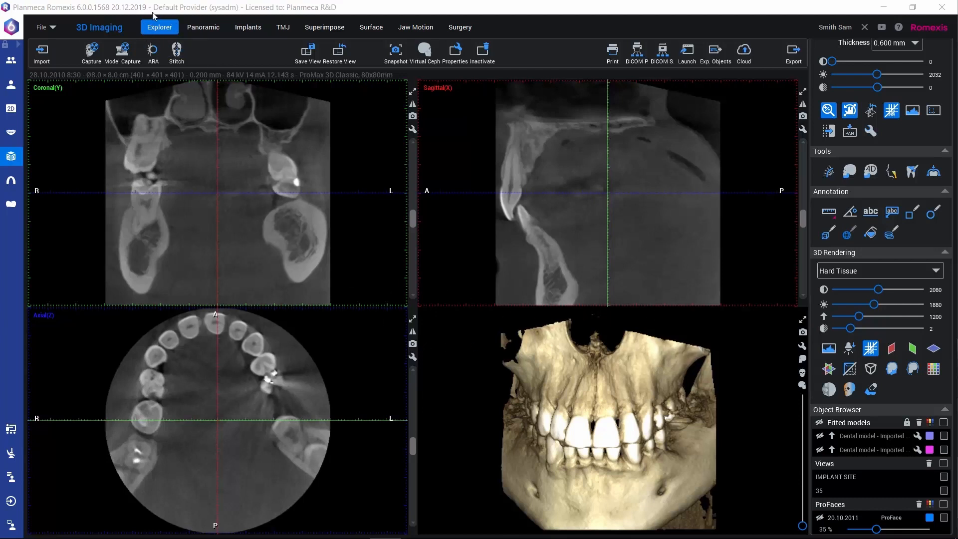
# - Open the Panoramic module and fit the panoramic curve to the dental arch automatically
pyautogui.click(207, 31)
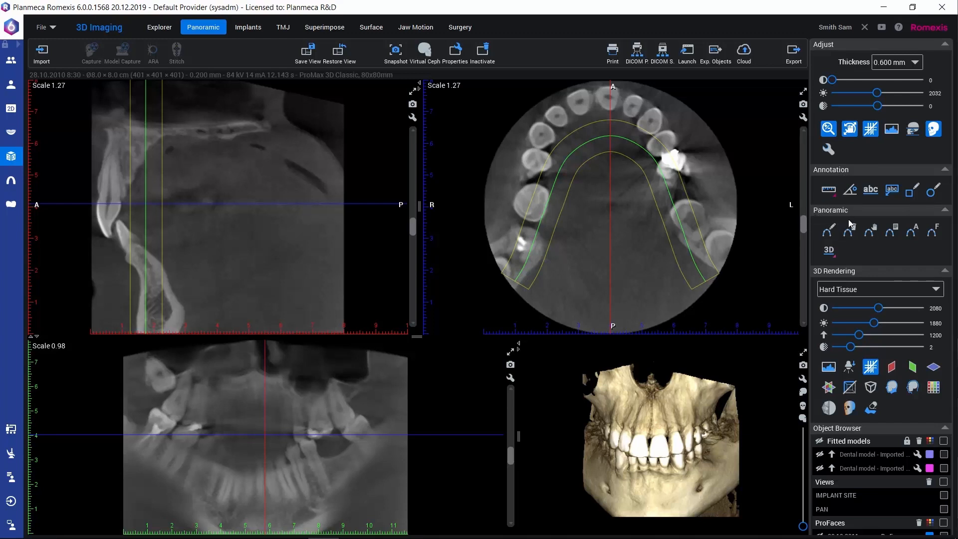
pyautogui.click(912, 234)
pyautogui.click(914, 233)
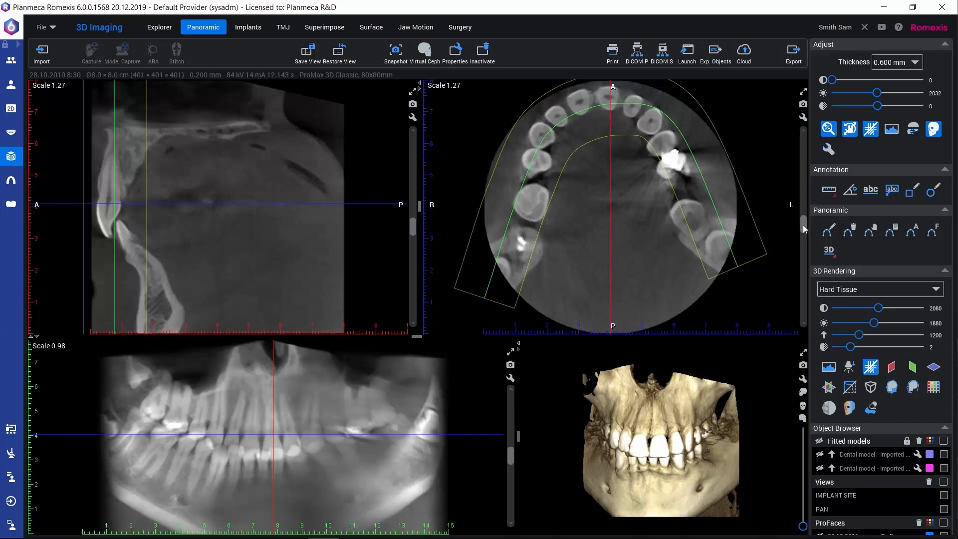
# - Lower the axial slice to the mandible and draw a new eight-point panoramic curve along the lower arch from R to L
pyautogui.moveTo(803, 227); pyautogui.dragTo(797, 257)
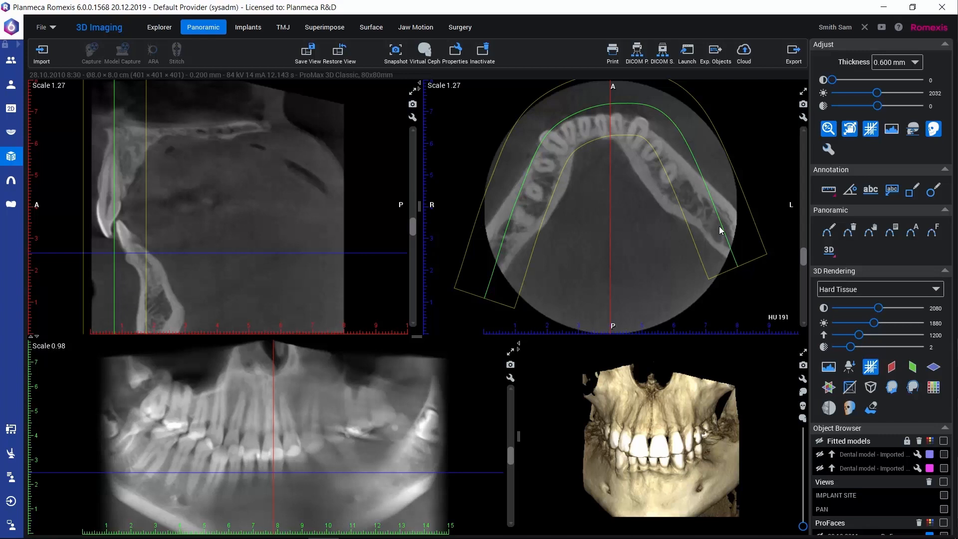
pyautogui.click(829, 231)
pyautogui.click(831, 232)
pyautogui.click(831, 233)
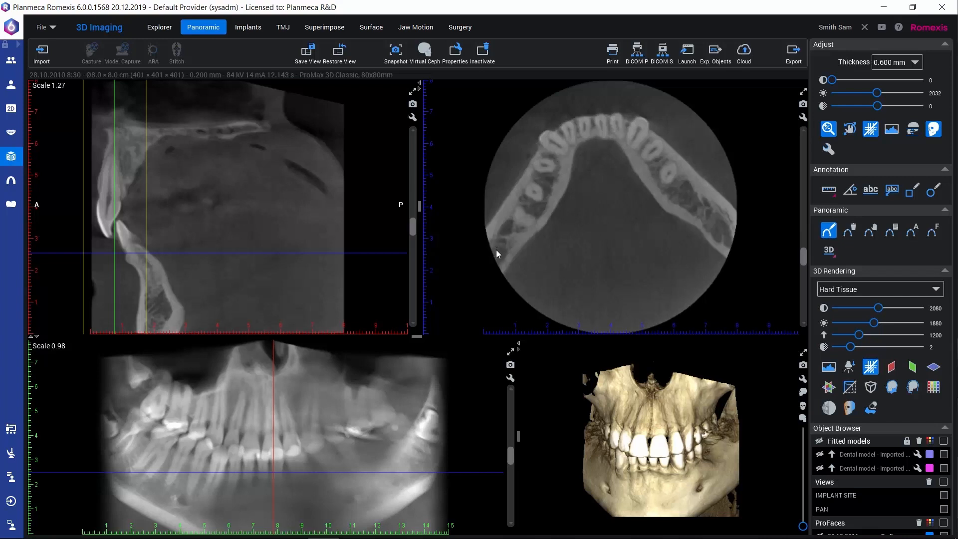
pyautogui.click(518, 218)
pyautogui.click(538, 184)
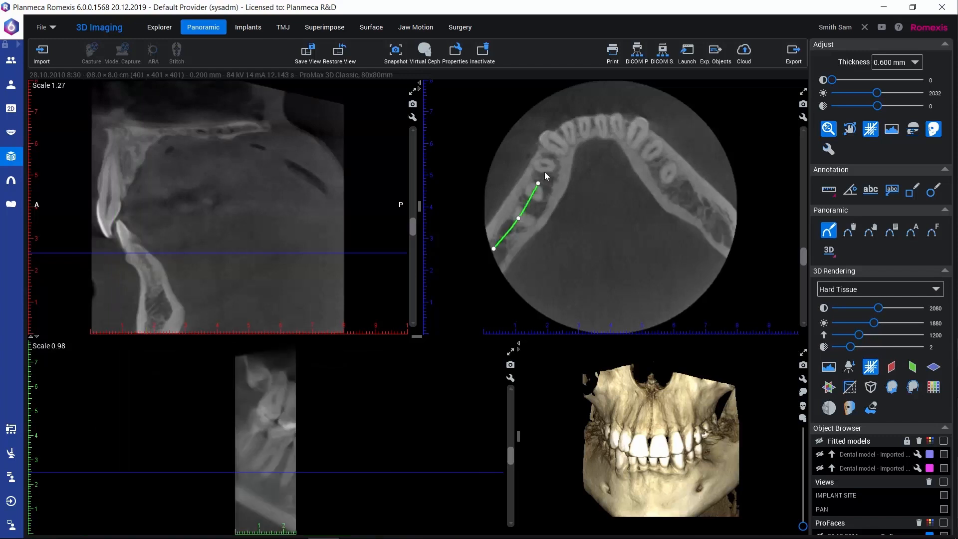
pyautogui.click(556, 144)
pyautogui.click(594, 126)
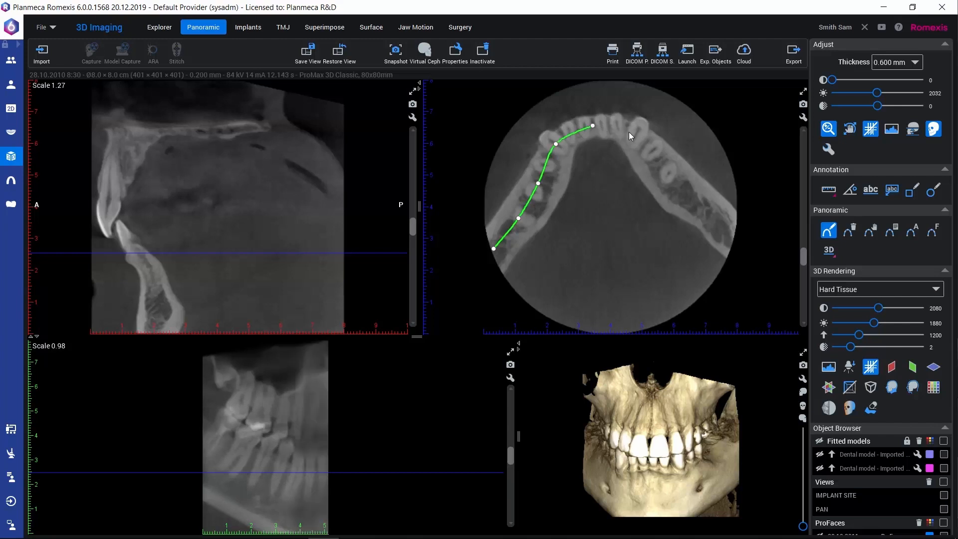
pyautogui.click(638, 137)
pyautogui.click(667, 173)
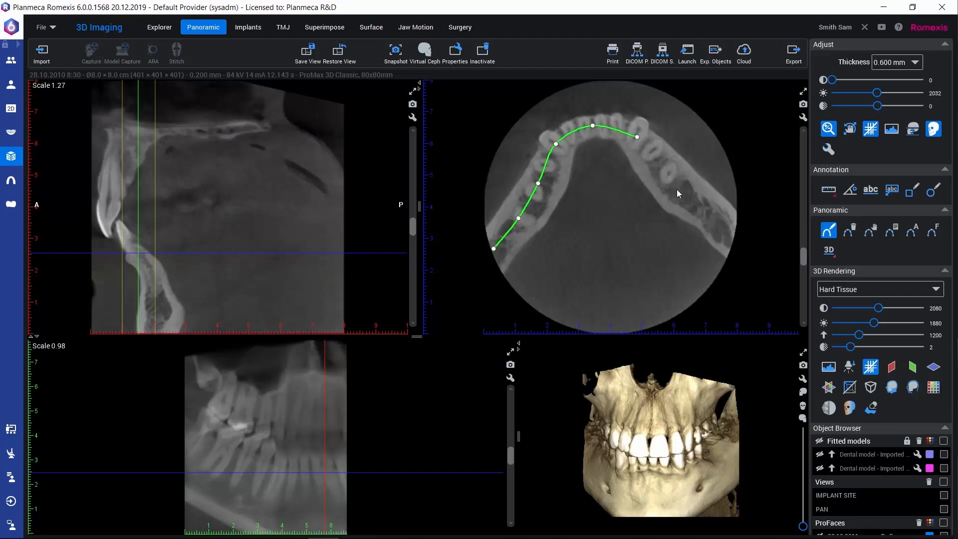
pyautogui.click(698, 208)
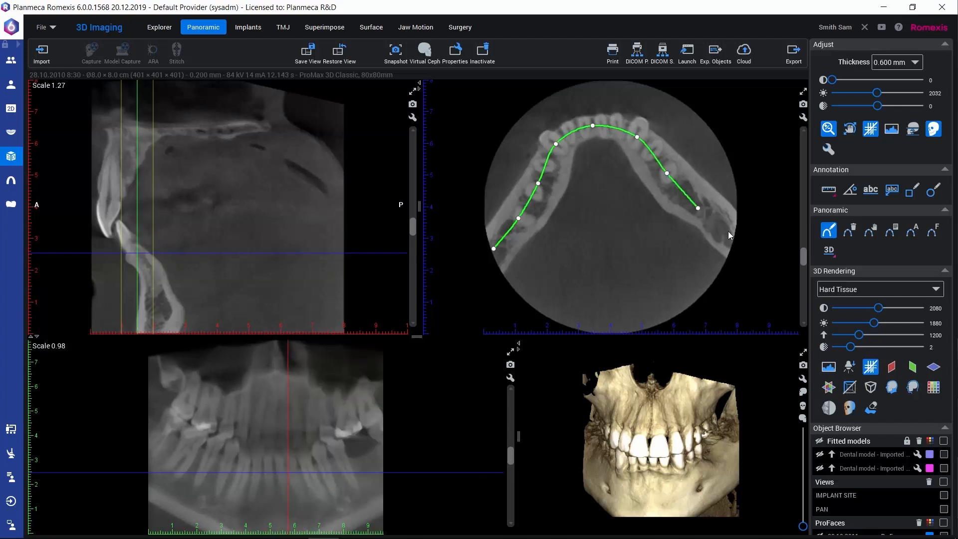
pyautogui.click(731, 233)
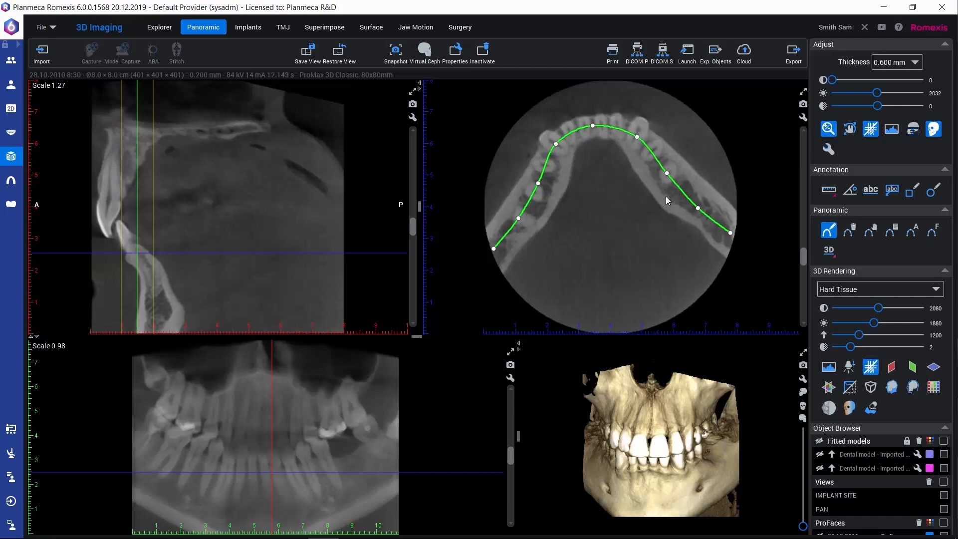
pyautogui.doubleClick(730, 235)
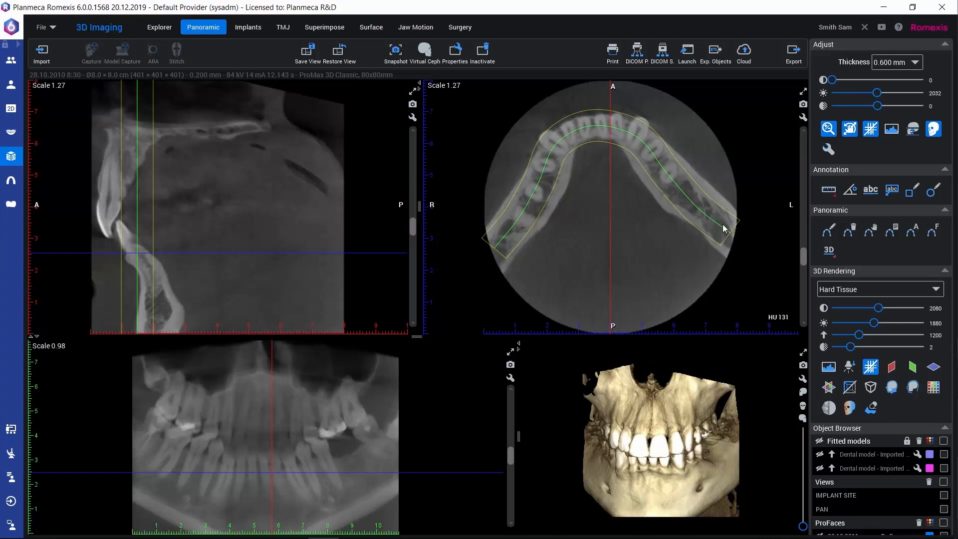
# - Reshape the drawn panoramic curve by moving its control points on both sides of the mandible, and finish editing
pyautogui.click(873, 233)
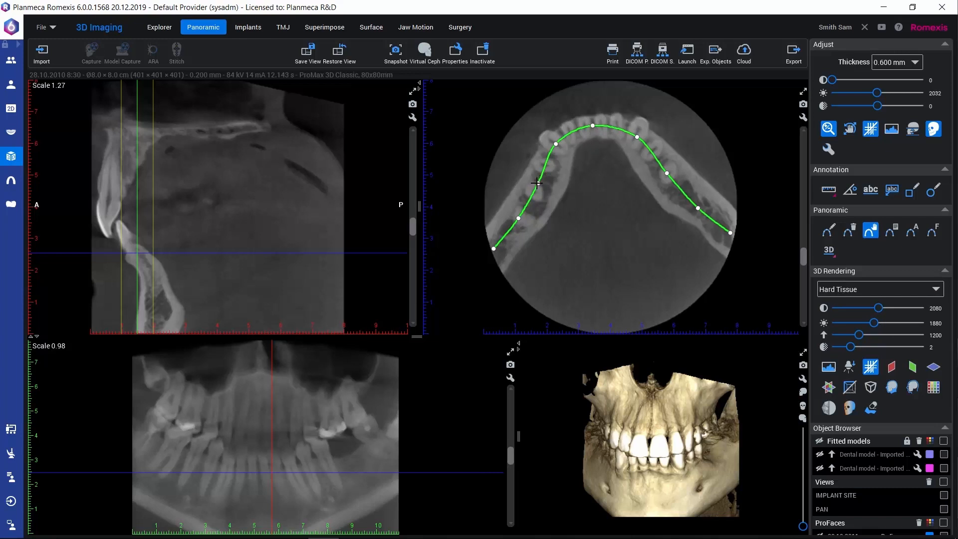
pyautogui.moveTo(537, 183); pyautogui.dragTo(535, 184)
pyautogui.moveTo(559, 144); pyautogui.dragTo(559, 144)
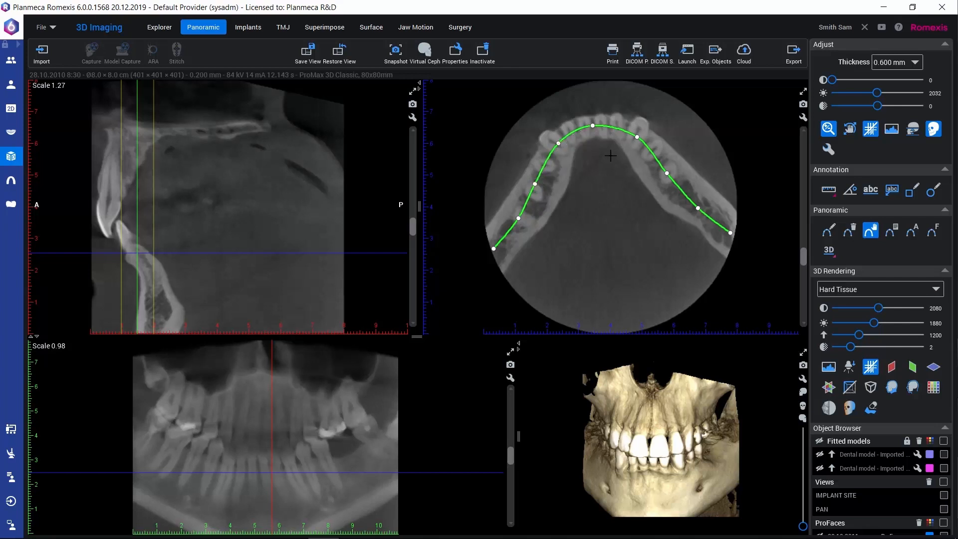
pyautogui.moveTo(699, 208); pyautogui.dragTo(688, 198)
pyautogui.moveTo(730, 231); pyautogui.dragTo(720, 223)
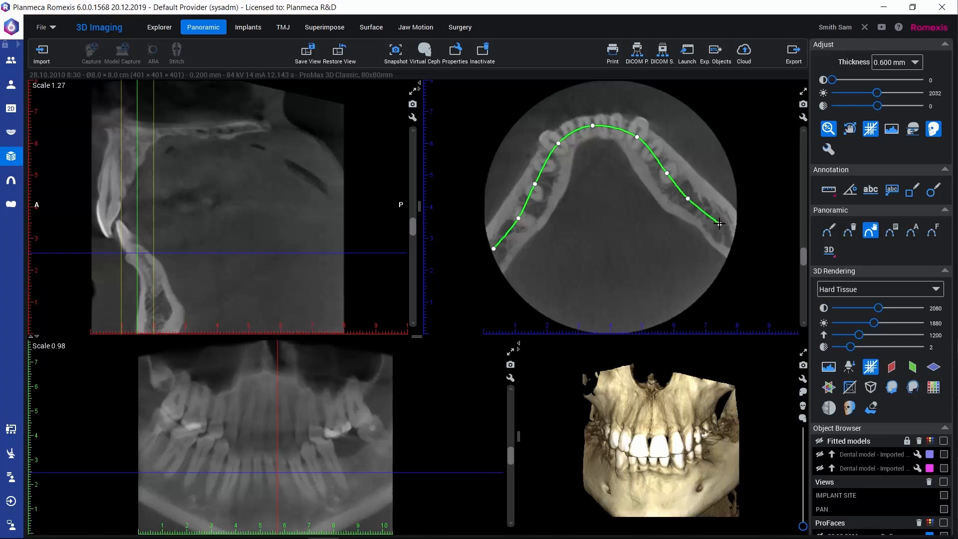
pyautogui.moveTo(720, 224); pyautogui.dragTo(732, 231)
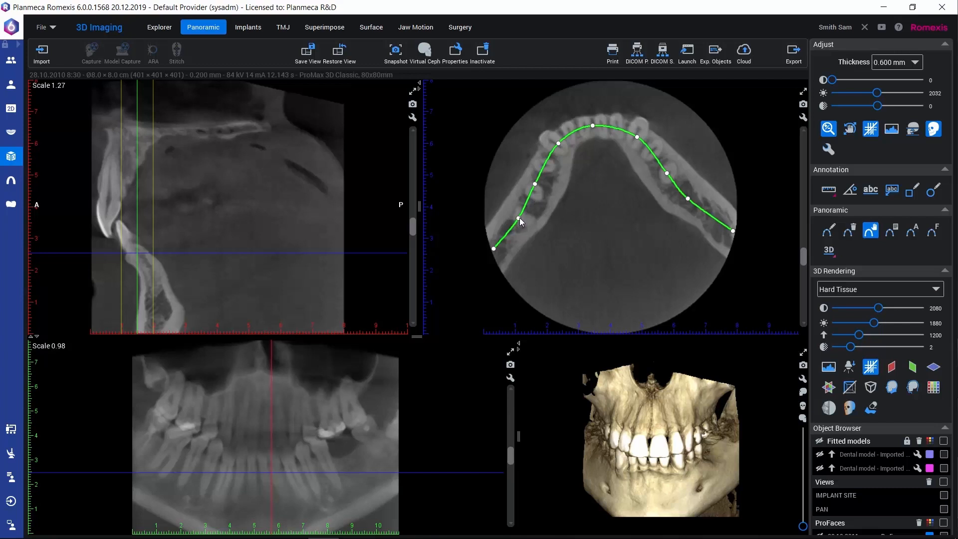
pyautogui.rightClick(519, 220)
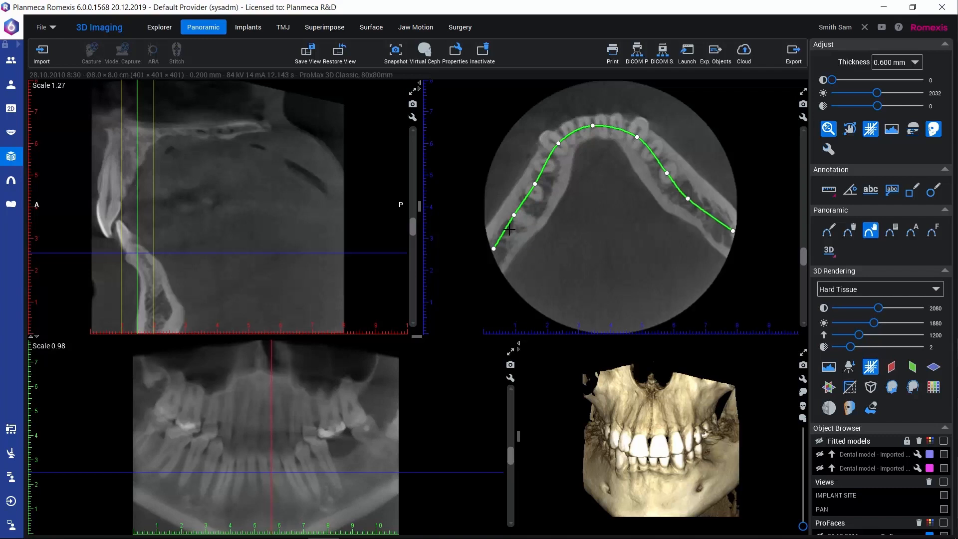
pyautogui.moveTo(514, 215); pyautogui.dragTo(517, 217)
pyautogui.click(870, 231)
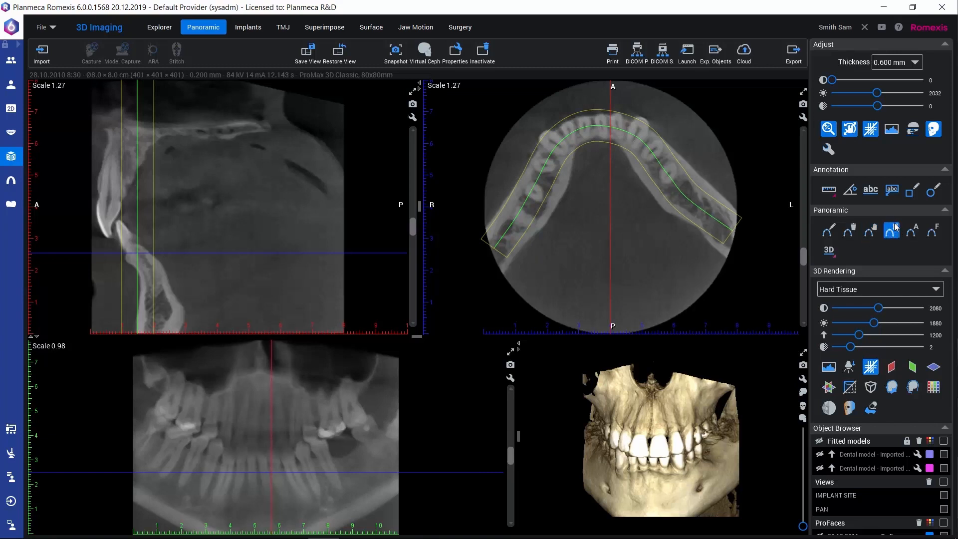
# - Delete the saved panoramic curve Autofit_20191231_155005 and make the curve 20191231_161318 active
pyautogui.click(894, 229)
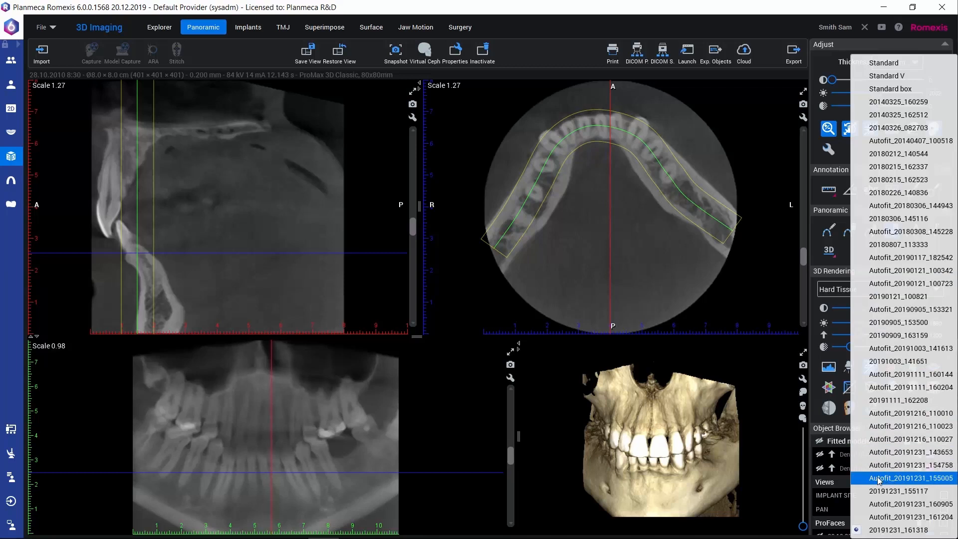
pyautogui.click(905, 480)
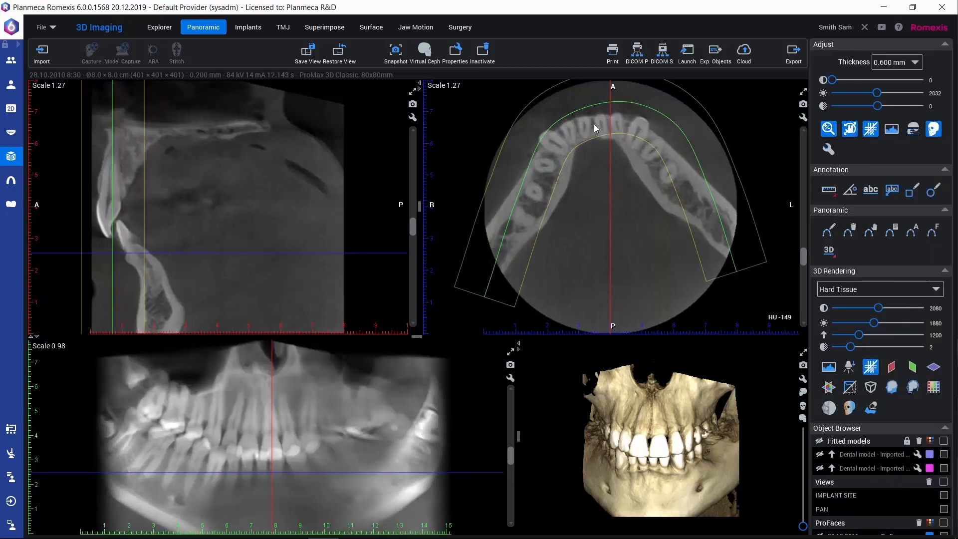
pyautogui.click(829, 252)
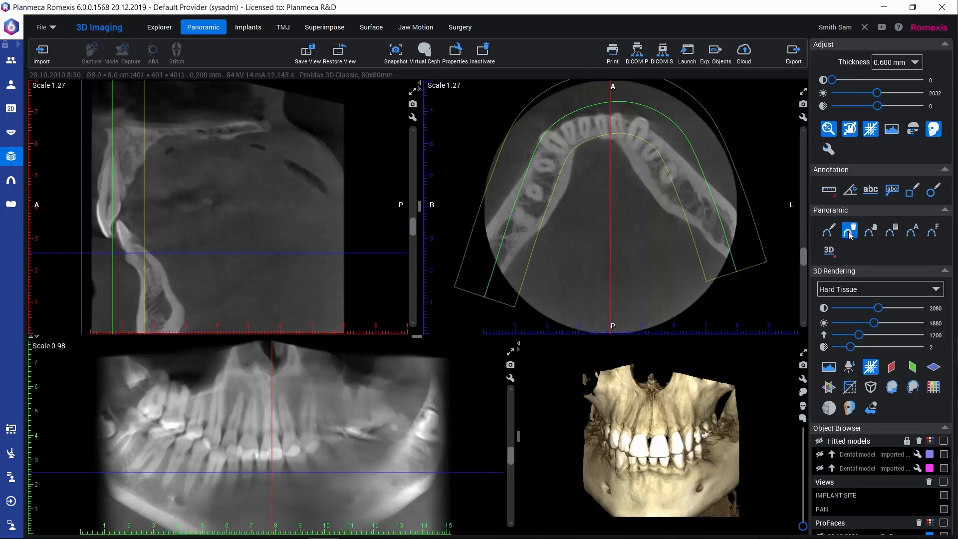
pyautogui.click(851, 235)
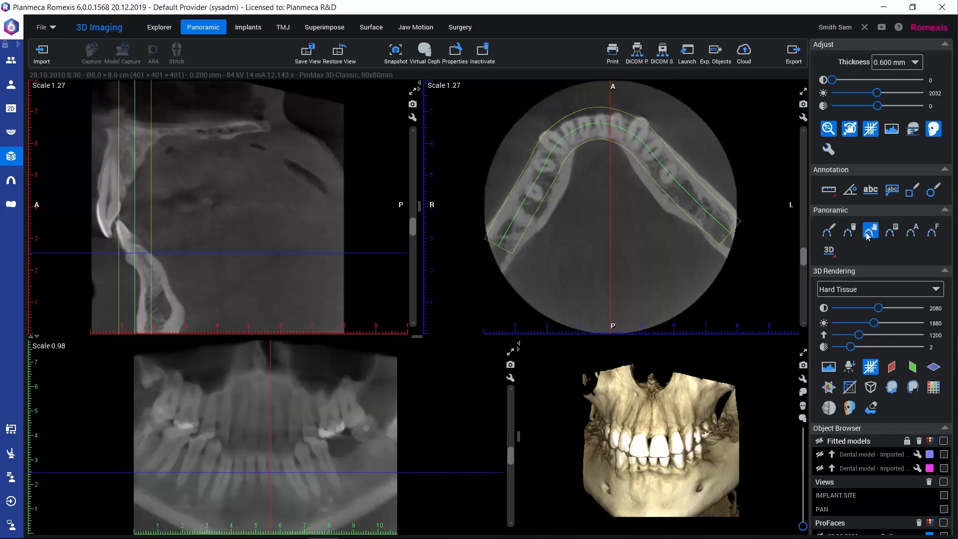
pyautogui.click(891, 232)
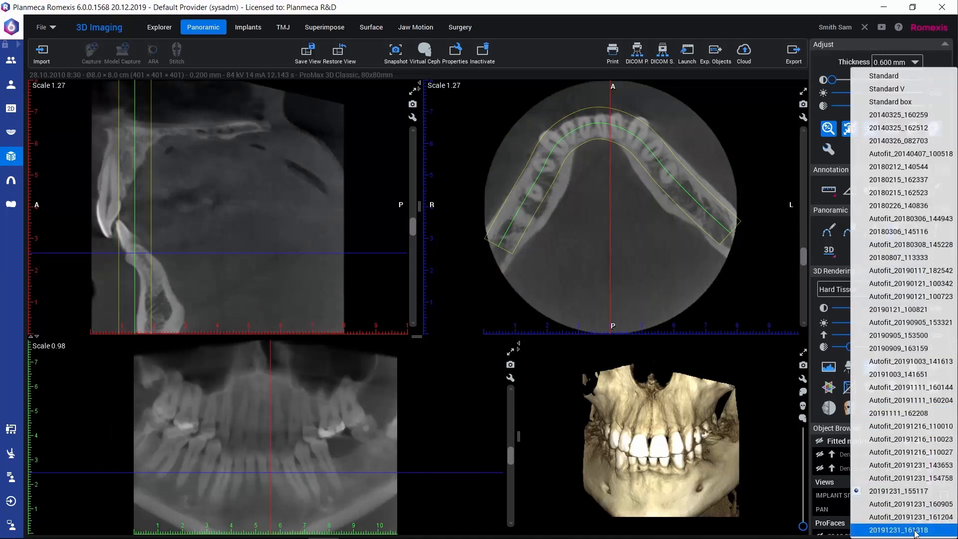
pyautogui.click(886, 532)
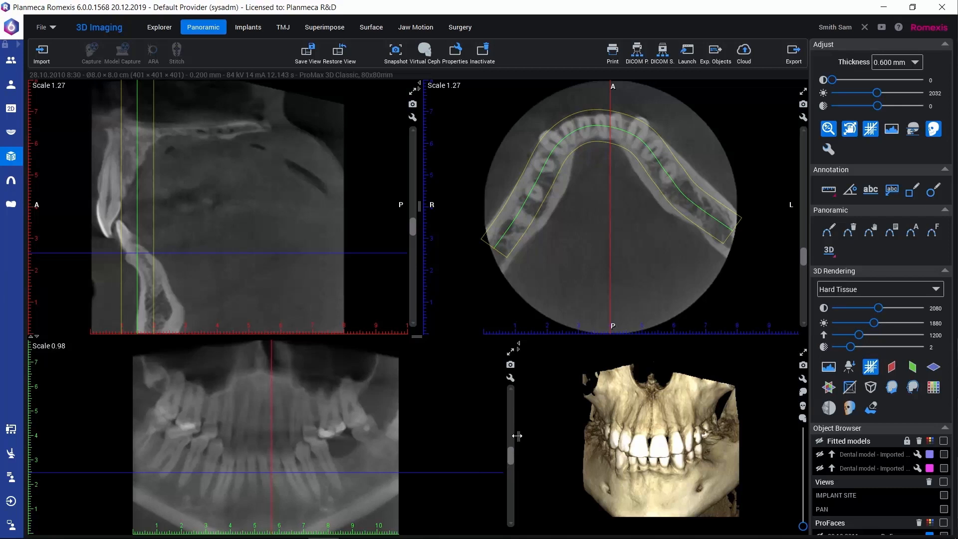
# - Narrow the panoramic view to enlarge the 3D rendering, and hide and restore the 3D rendering view
pyautogui.moveTo(526, 436); pyautogui.dragTo(471, 444)
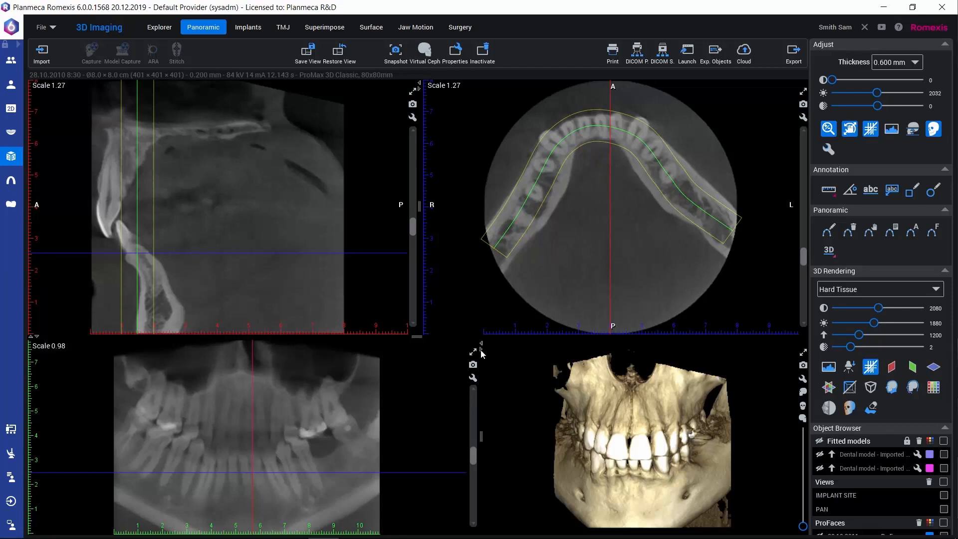
pyautogui.click(482, 350)
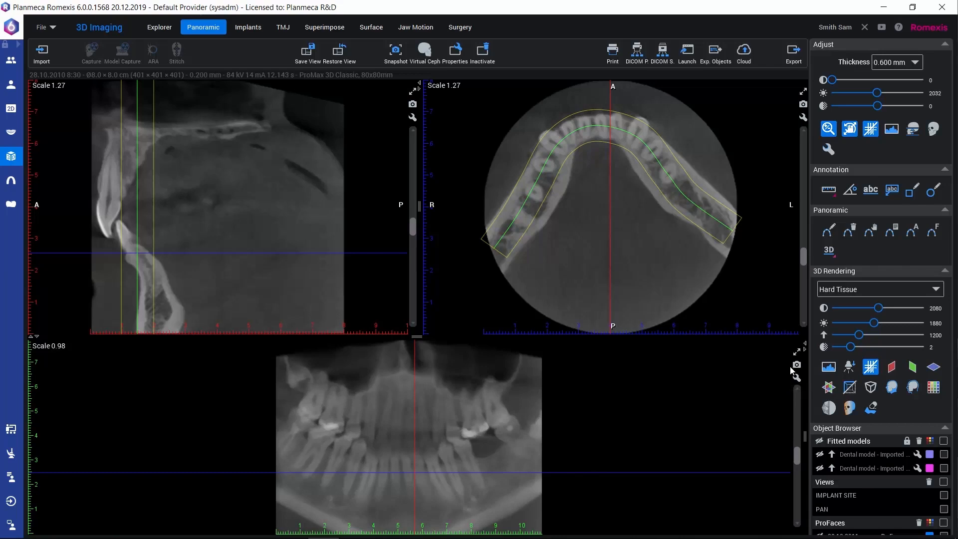
pyautogui.click(806, 345)
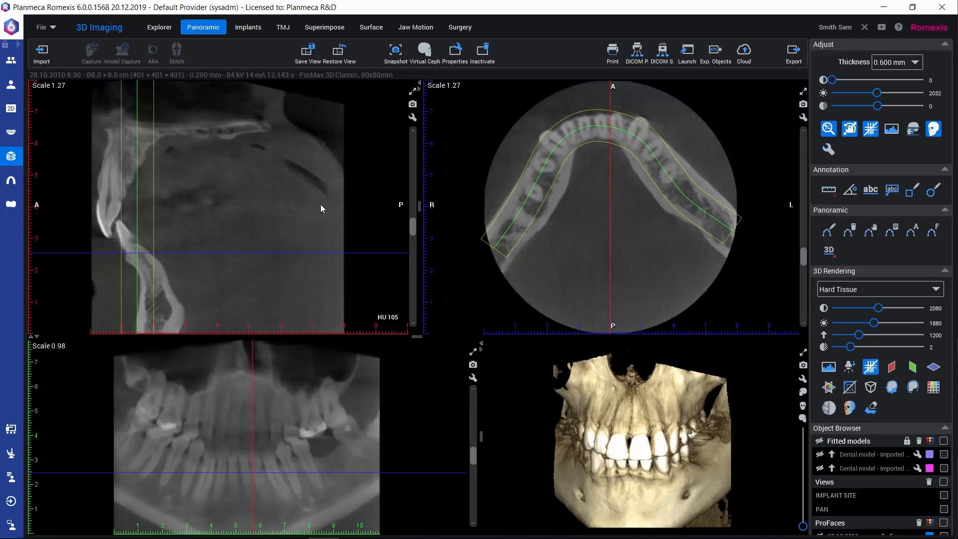
# - Tilt the volume in the sagittal view to level the bite, and check the Explorer module's Export View To Other Tabs option
pyautogui.moveTo(322, 204); pyautogui.dragTo(310, 236)
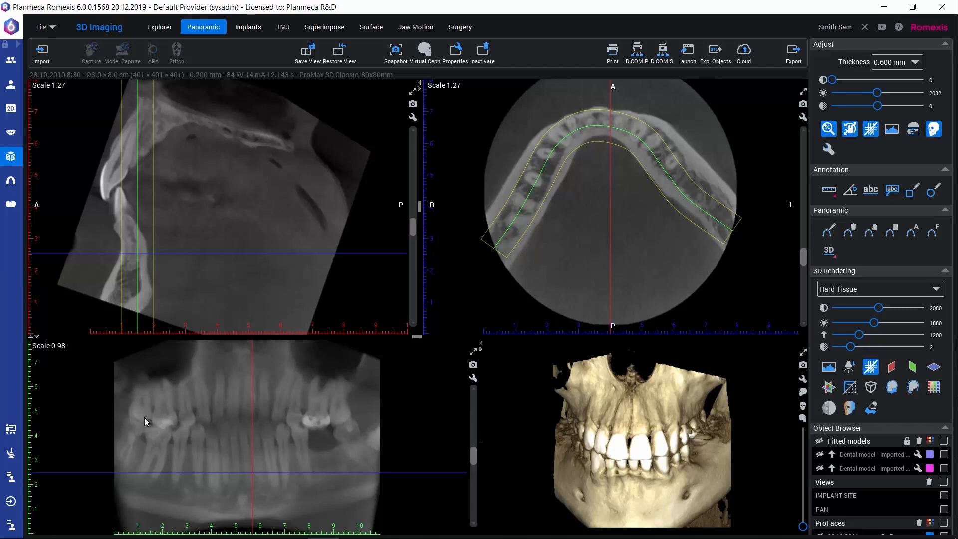
pyautogui.click(159, 29)
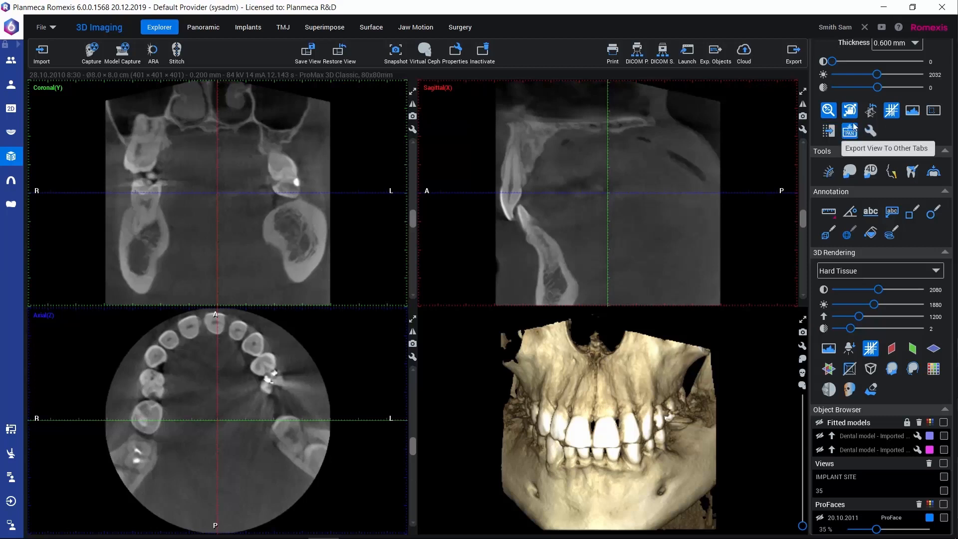
pyautogui.click(202, 29)
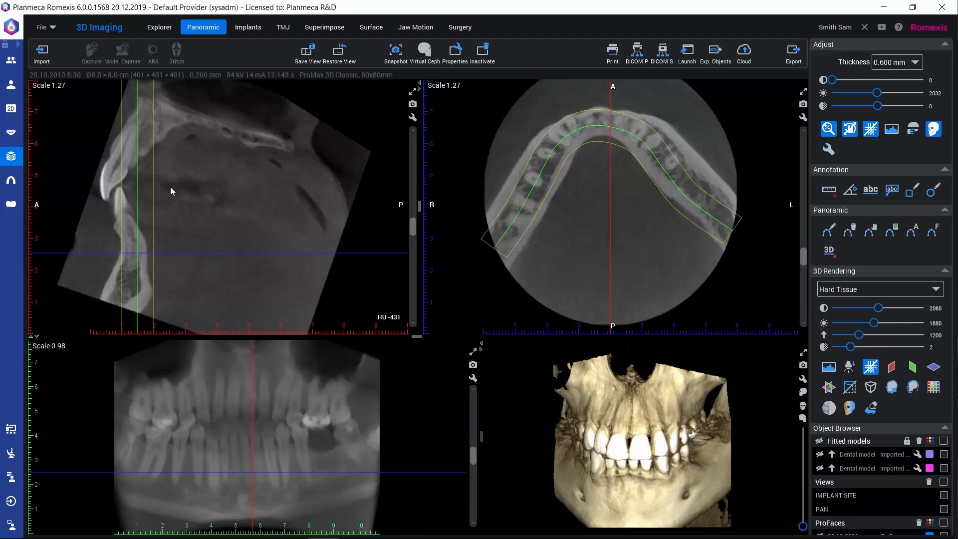
# - Set the panoramic layer thickness to 21.9 and turn on the enhanced projection for the panoramic image
pyautogui.click(472, 380)
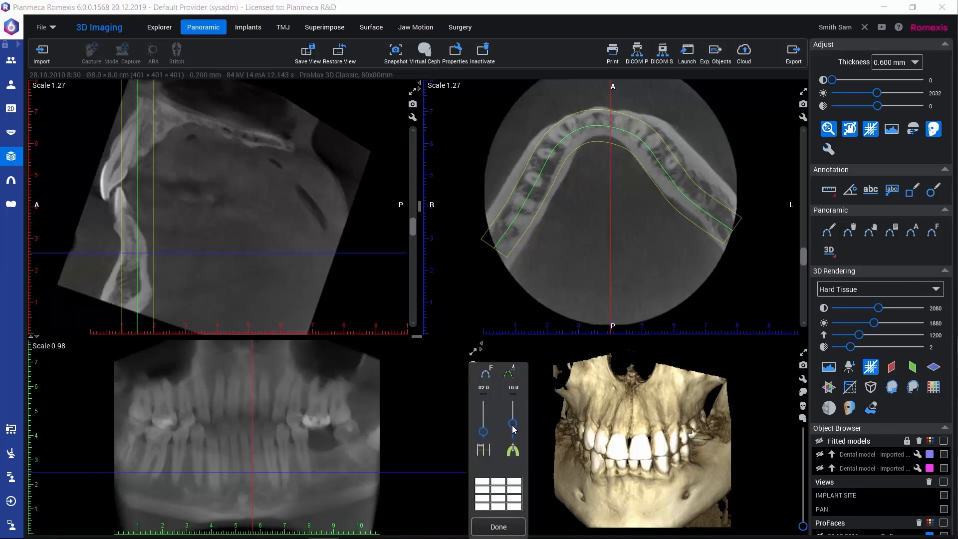
pyautogui.moveTo(512, 425); pyautogui.dragTo(515, 410)
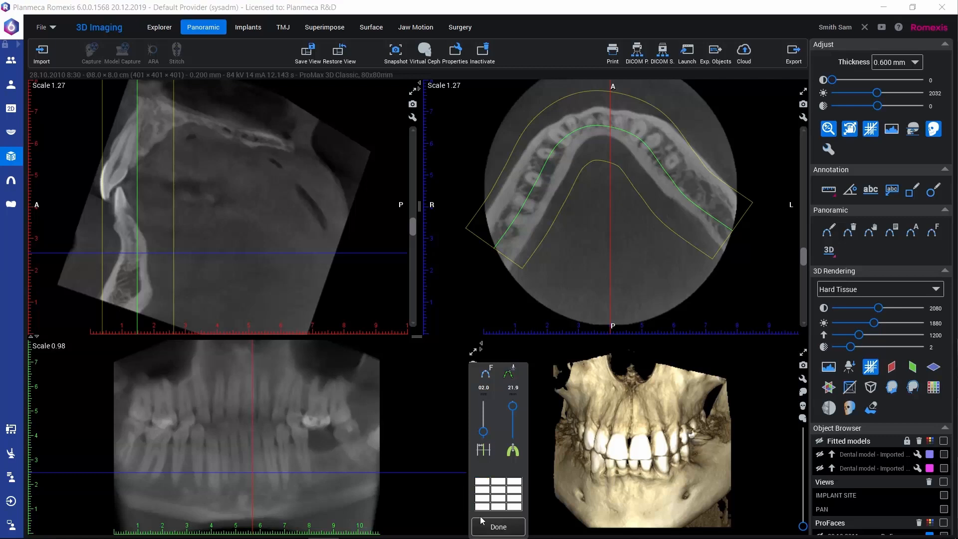
pyautogui.click(510, 375)
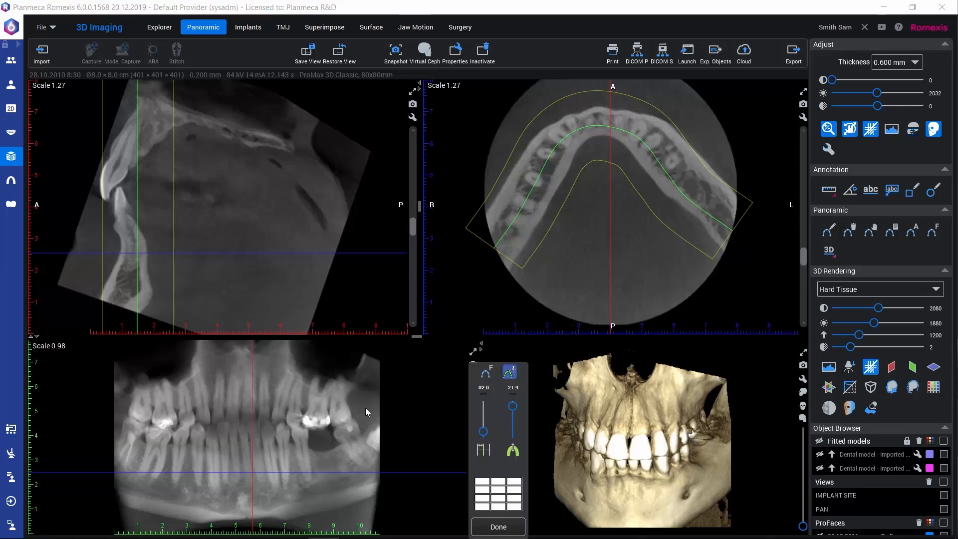
pyautogui.click(503, 527)
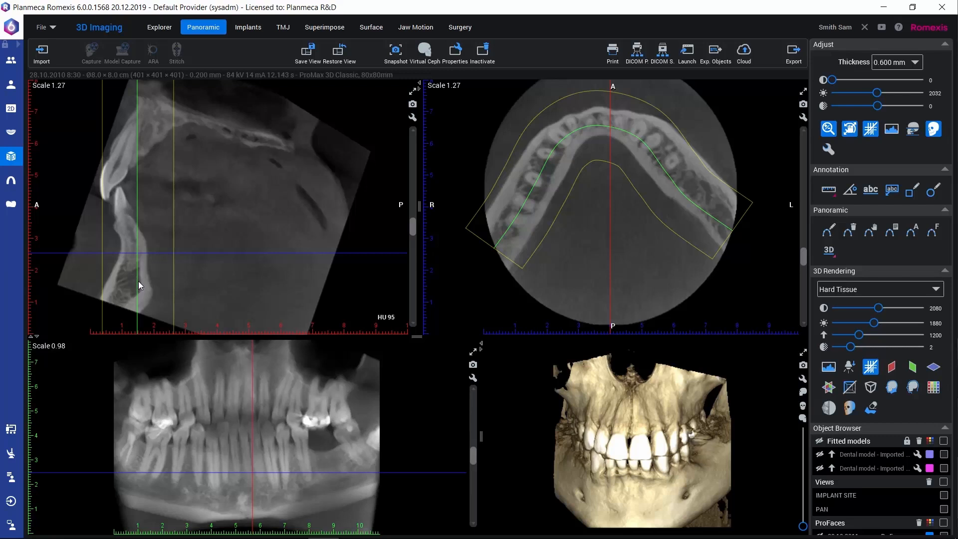
# - Rotate the 3D rendering to an oblique view, show the green panoramic plane in it, and turn on the panoramic curve's F mode
pyautogui.moveTo(670, 481); pyautogui.dragTo(620, 500)
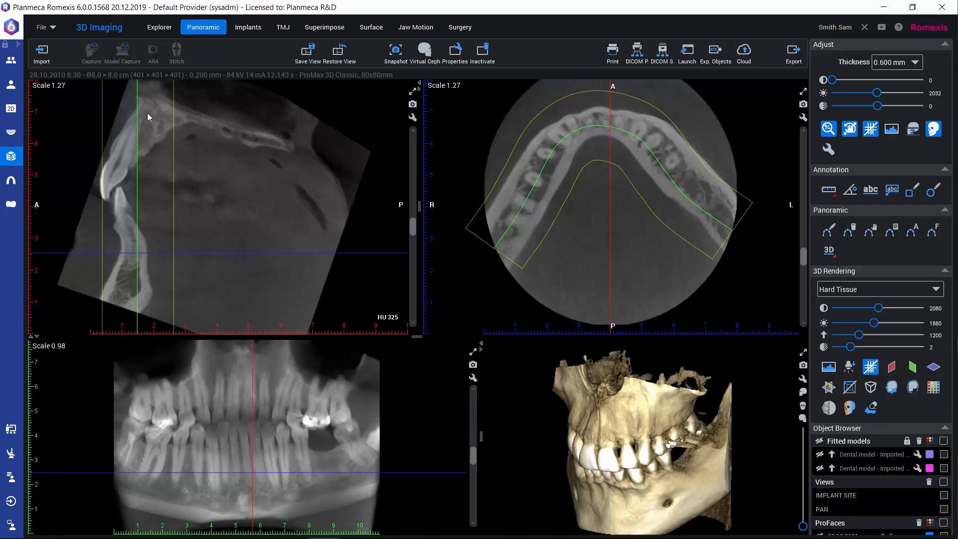
pyautogui.click(915, 372)
pyautogui.moveTo(626, 439); pyautogui.dragTo(613, 382)
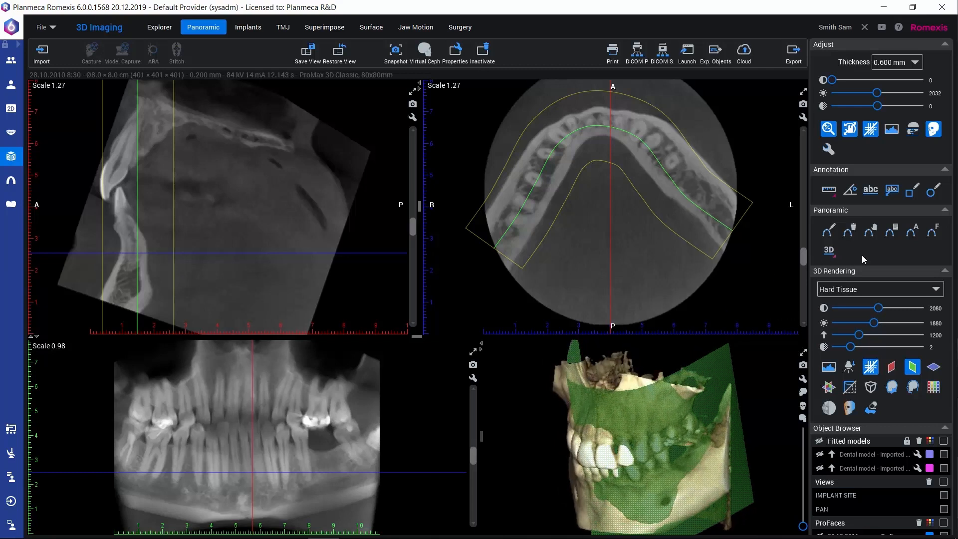
pyautogui.click(934, 229)
pyautogui.click(935, 233)
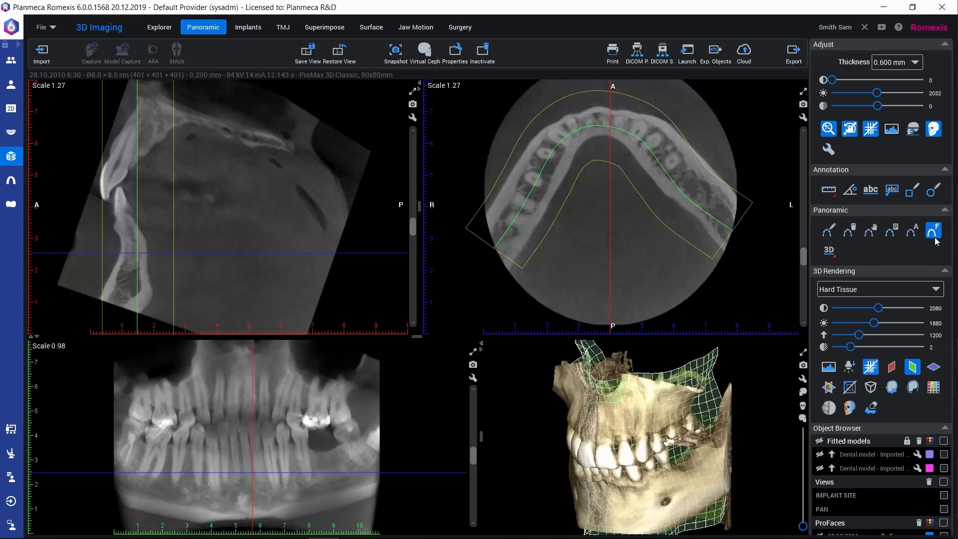
# - Hide the Panoramic autofocus layers overlay in the Panoramic module's default settings
pyautogui.moveTo(691, 449); pyautogui.dragTo(693, 416)
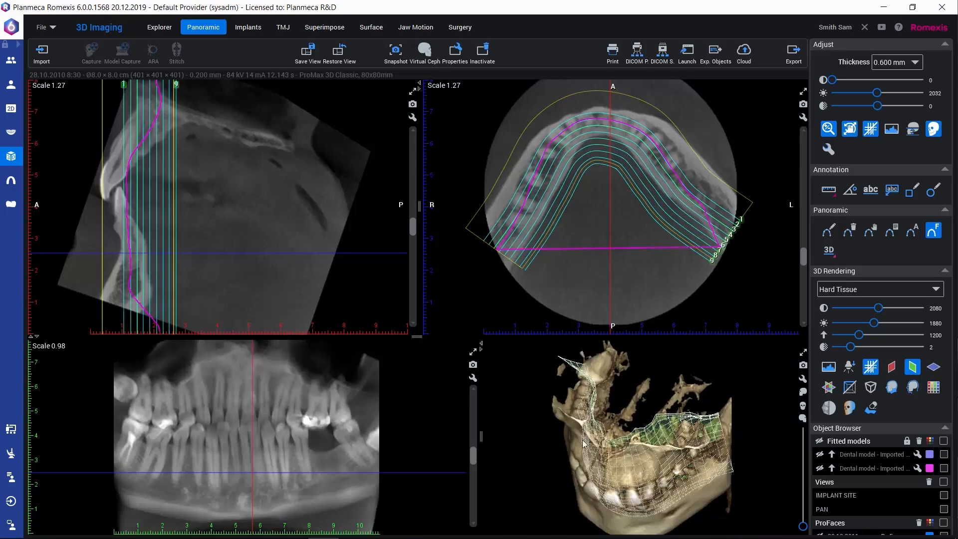
pyautogui.moveTo(592, 454); pyautogui.dragTo(581, 362)
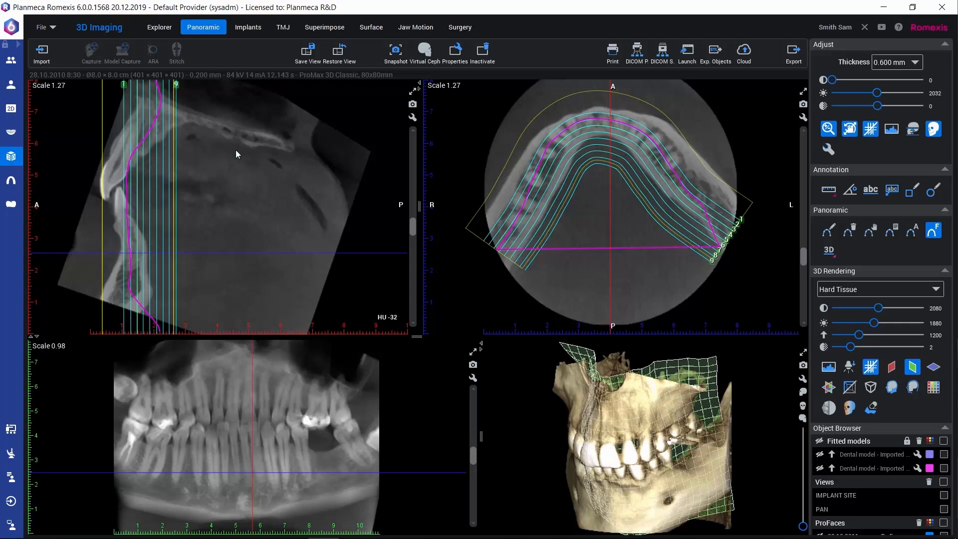
pyautogui.click(829, 152)
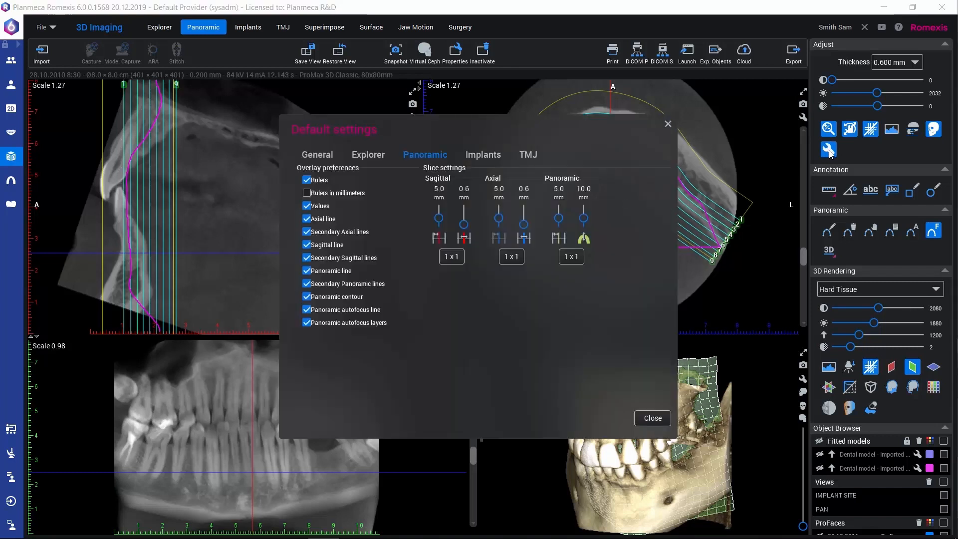
pyautogui.click(307, 323)
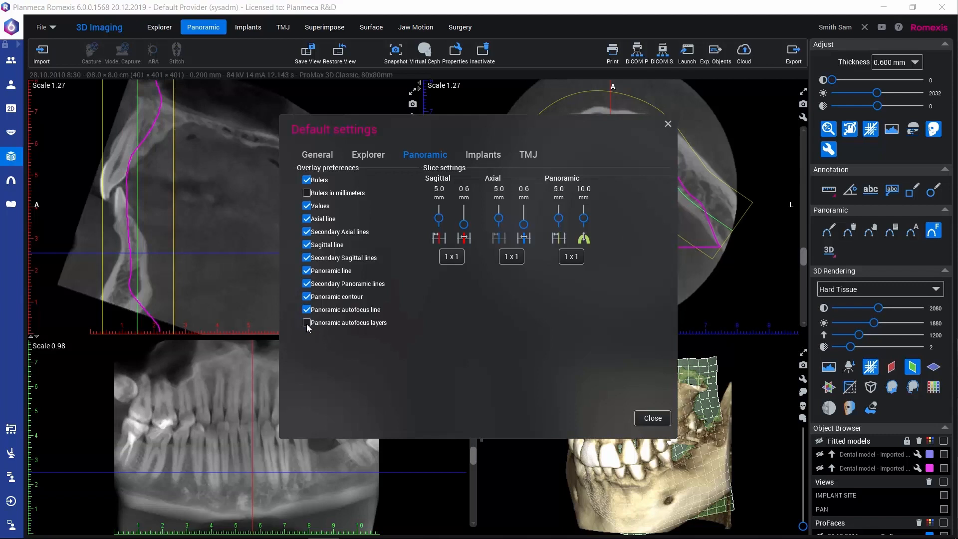
pyautogui.click(648, 420)
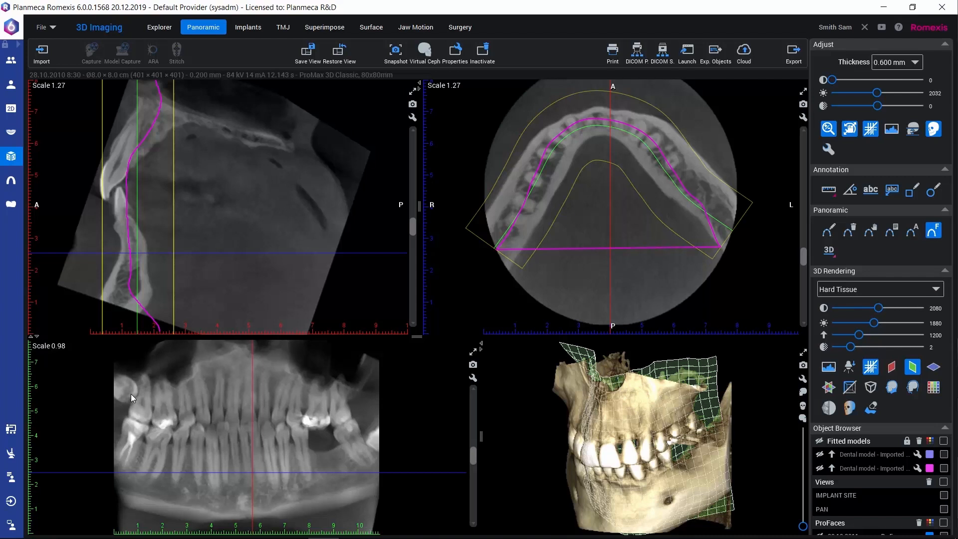
# - Limit the panoramic data range to the lower jaw and tooth crowns, setting the upper limit to 128 and raising the lower limit slightly
pyautogui.click(914, 130)
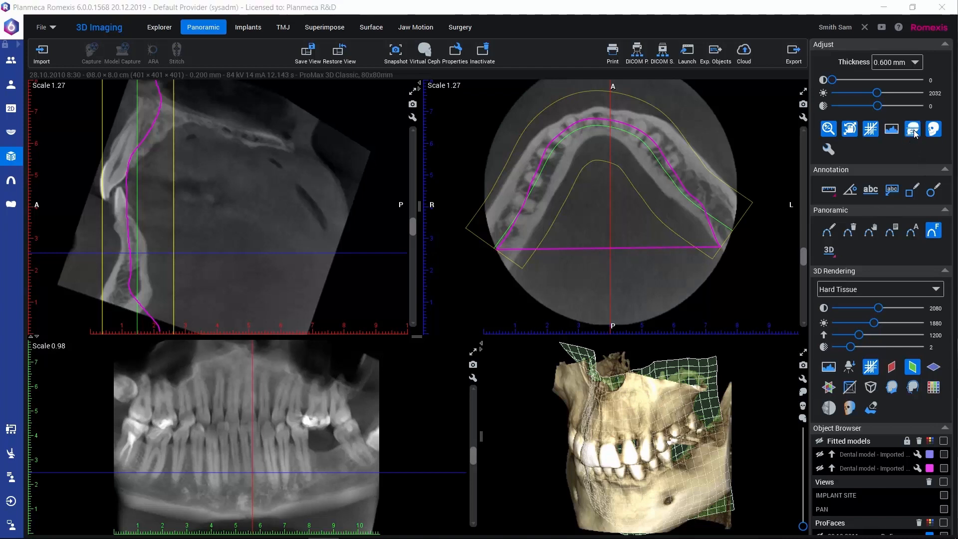
pyautogui.moveTo(579, 207); pyautogui.dragTo(578, 254)
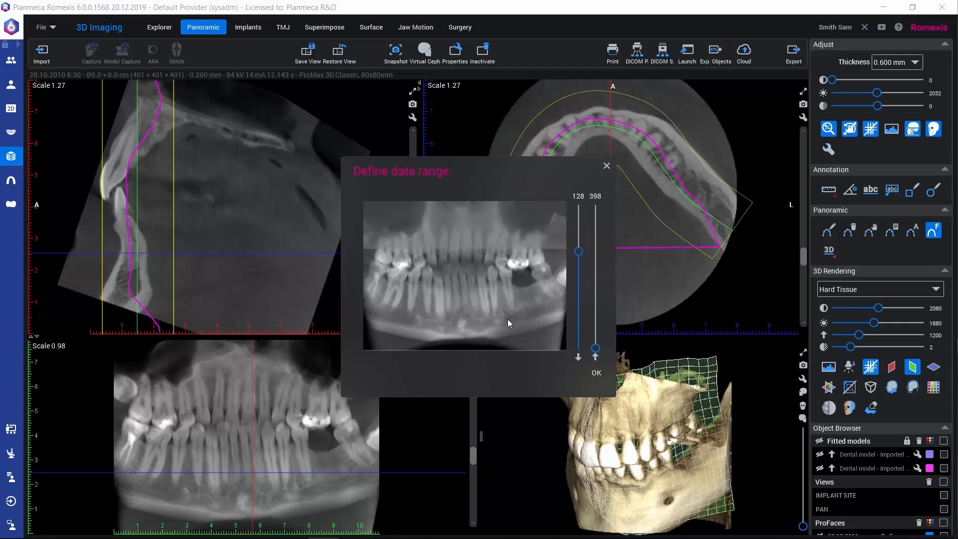
pyautogui.moveTo(596, 349); pyautogui.dragTo(598, 341)
pyautogui.click(597, 373)
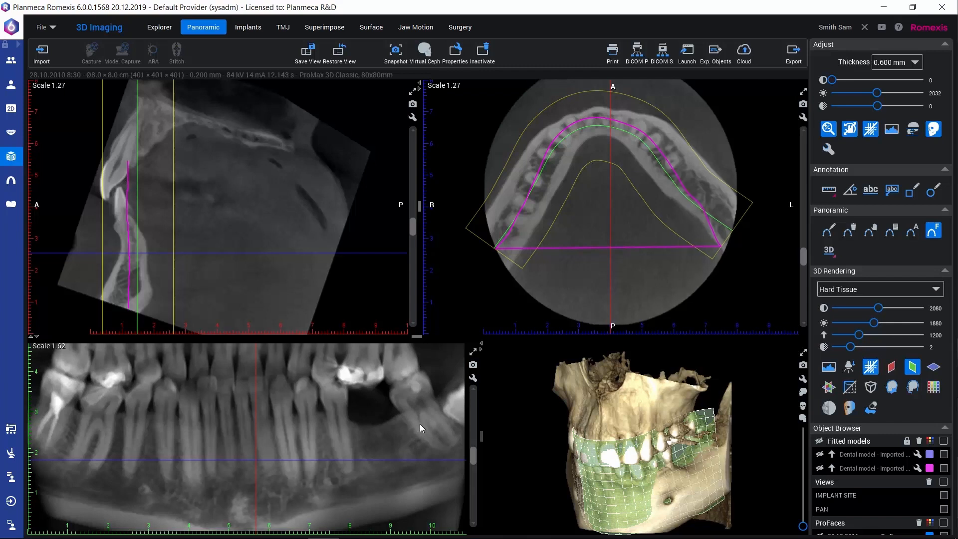
# - Render the panoramic image in 3D as MIP BW and maximize the panoramic view
pyautogui.click(829, 251)
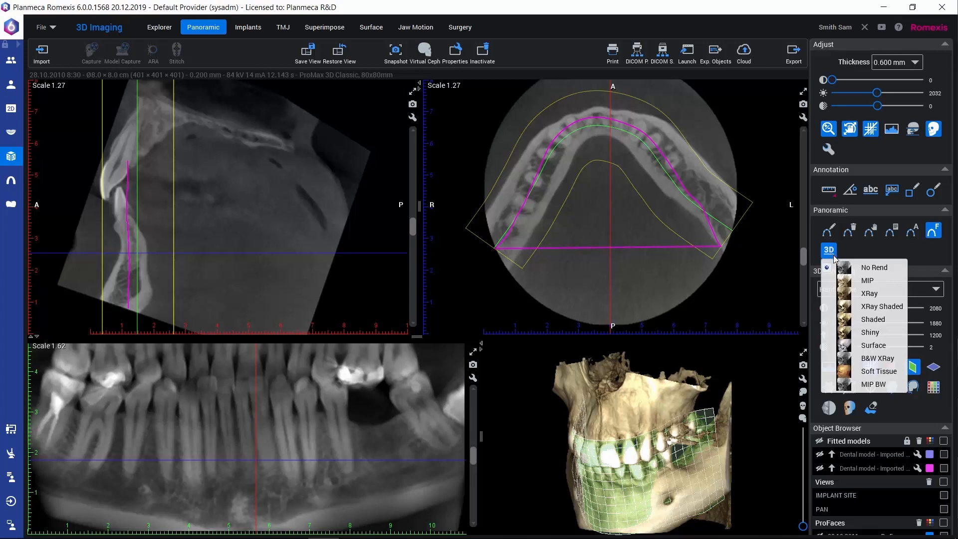
pyautogui.click(869, 384)
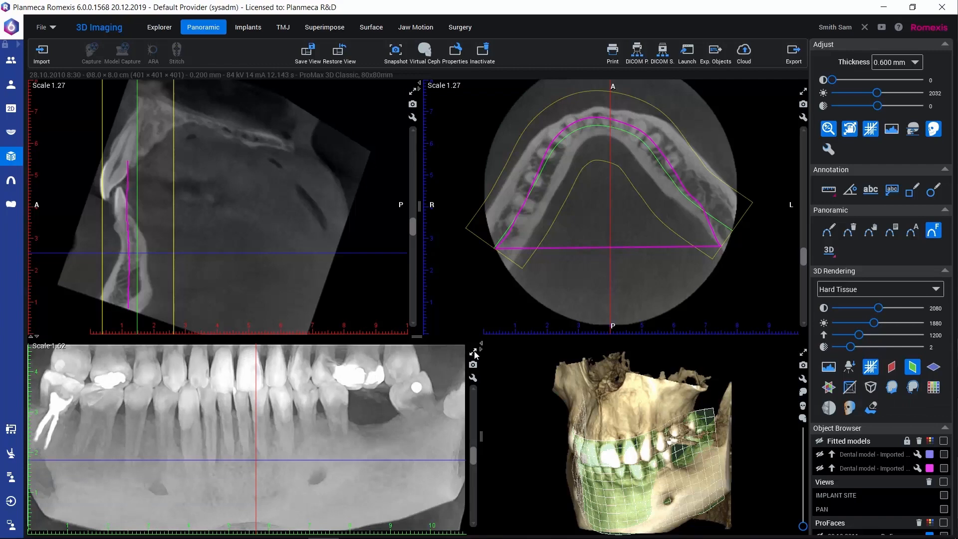
pyautogui.click(474, 355)
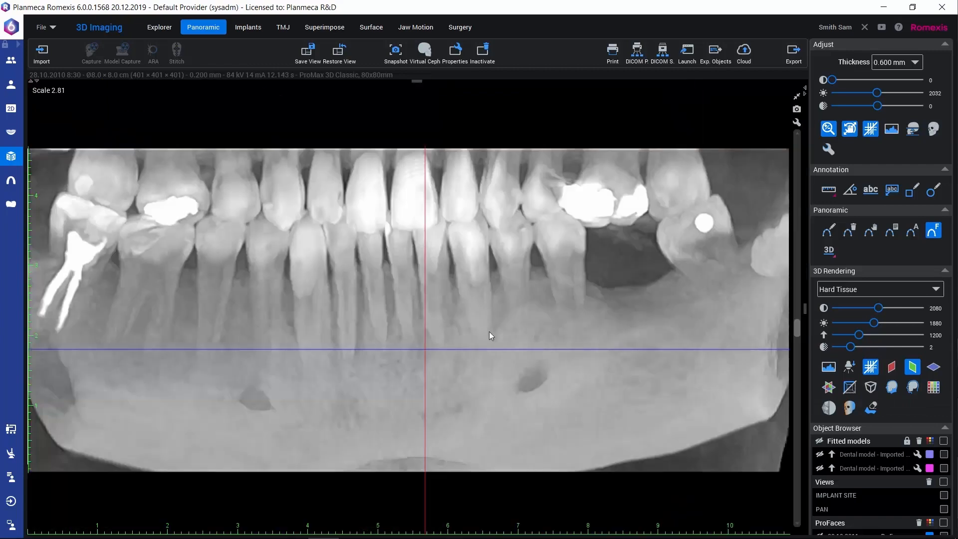
# - Split the maximized panoramic view into a 2 x 2 slice layout
pyautogui.click(797, 122)
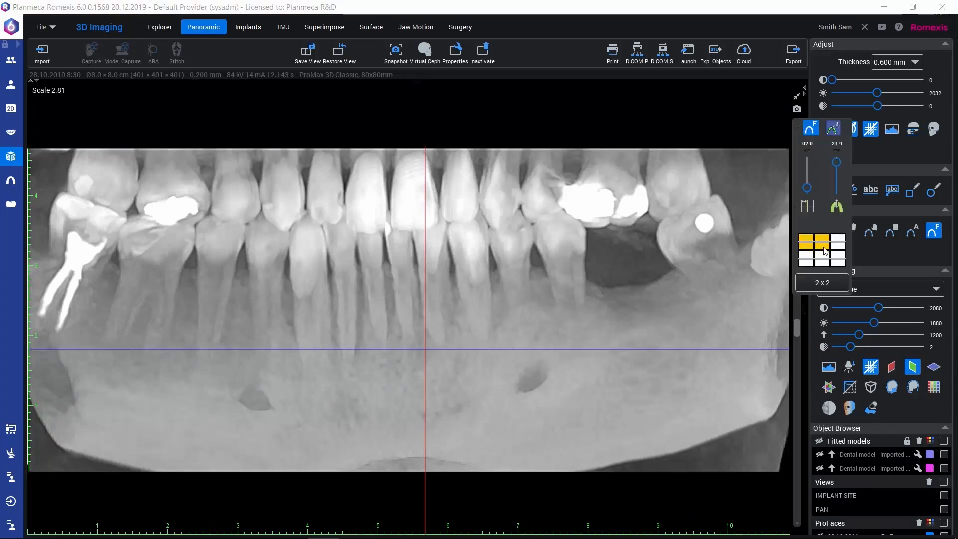
pyautogui.click(824, 247)
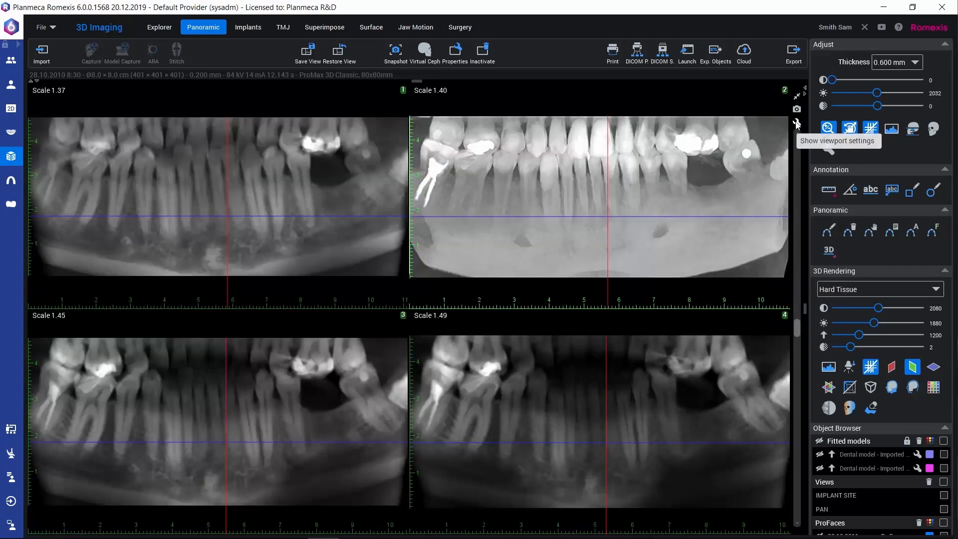
pyautogui.click(797, 124)
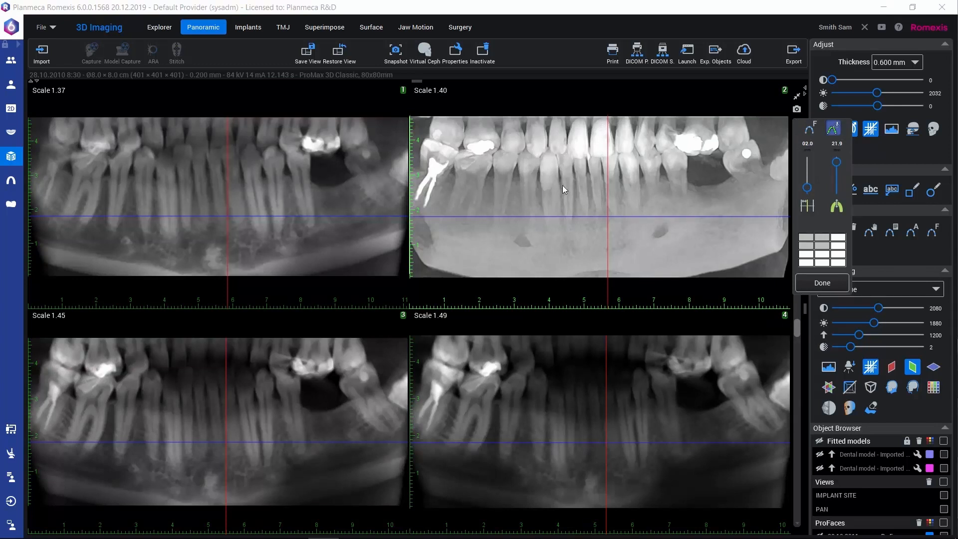
pyautogui.click(822, 283)
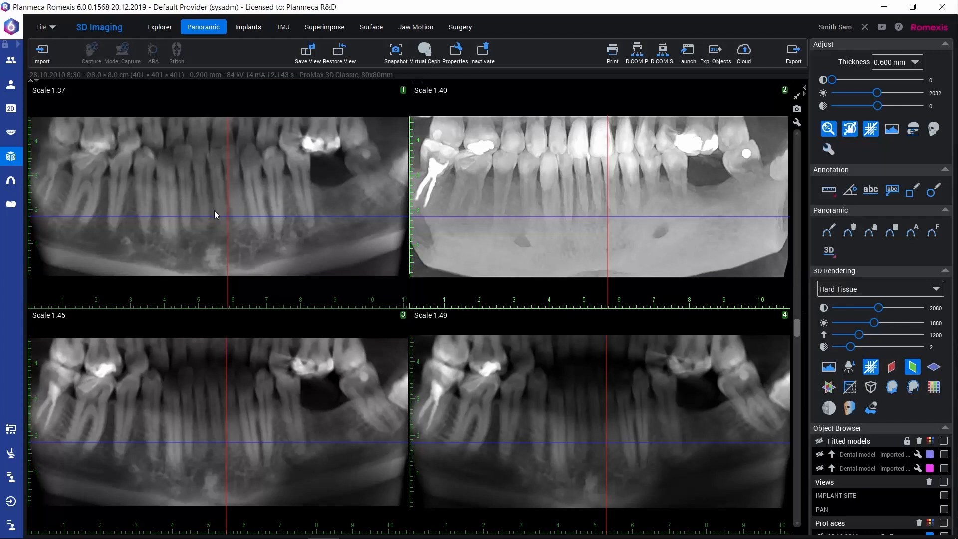
# - Render panoramic slice 1 as MIP and panoramic slice 3 with a grayscale 3D rendering type
pyautogui.rightClick(175, 158)
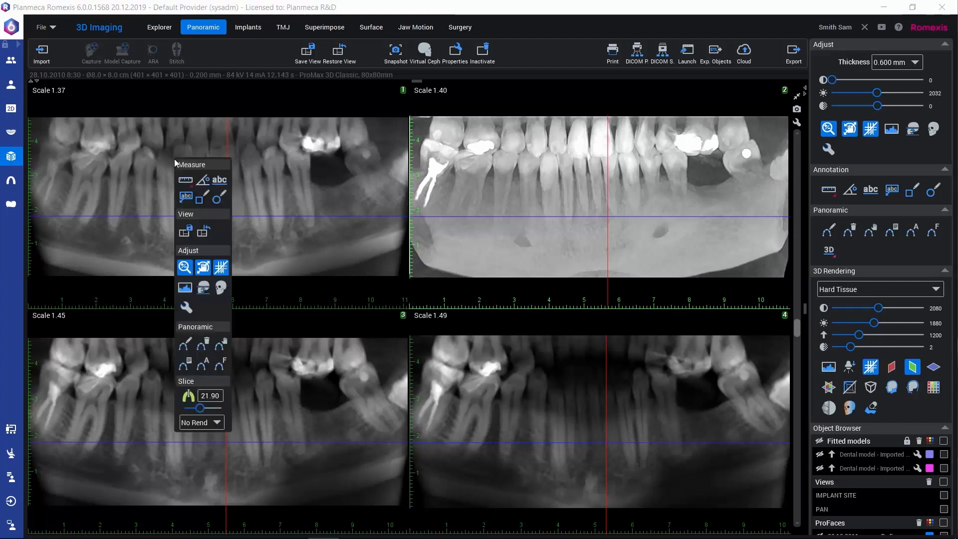
pyautogui.click(218, 424)
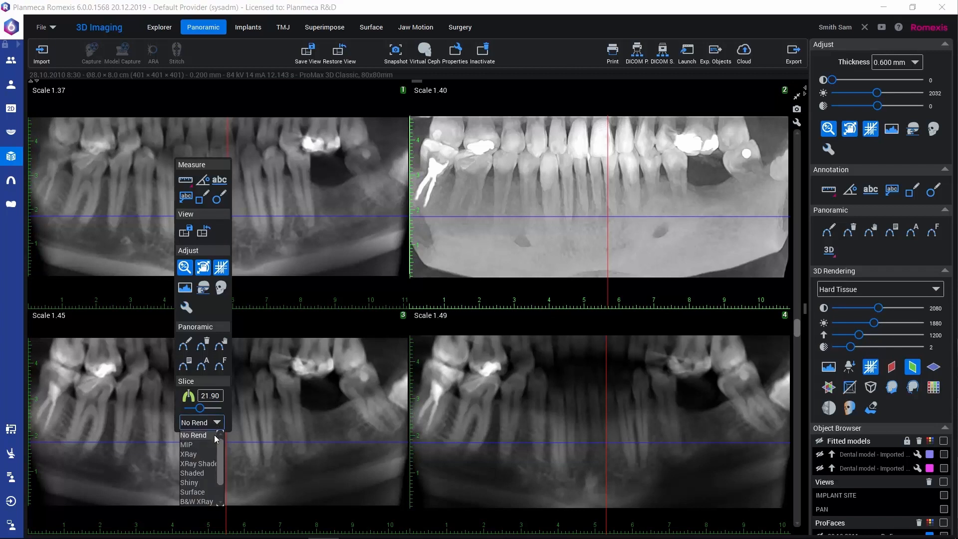
pyautogui.click(195, 445)
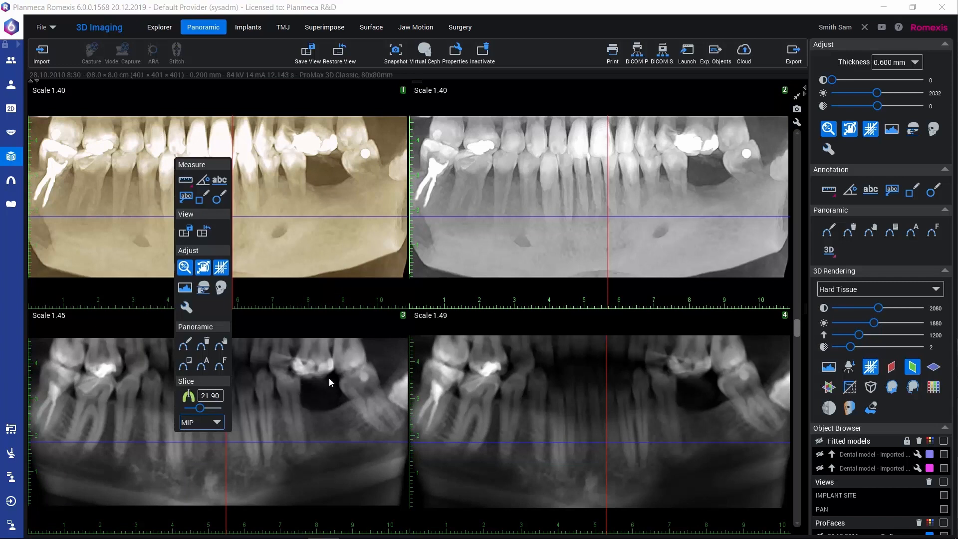
pyautogui.moveTo(315, 386)
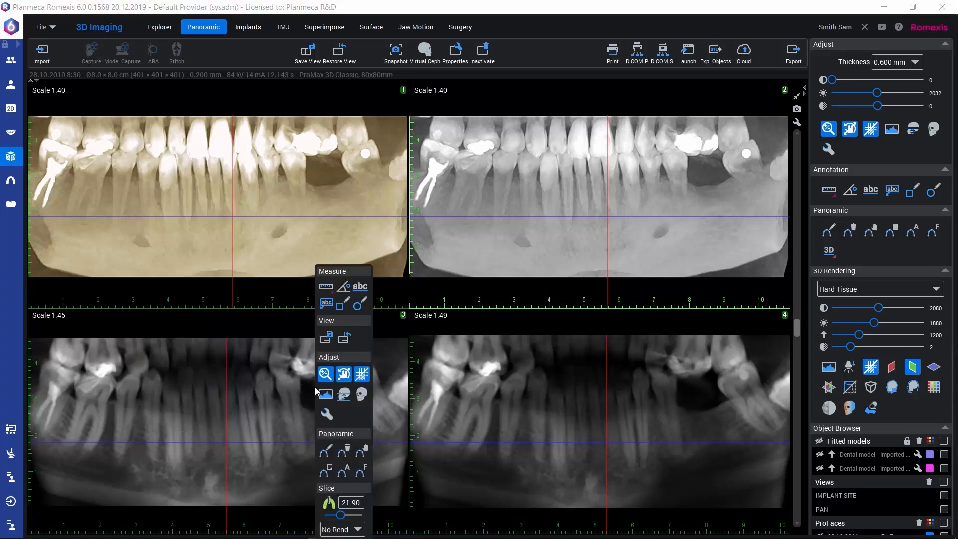
pyautogui.click(357, 525)
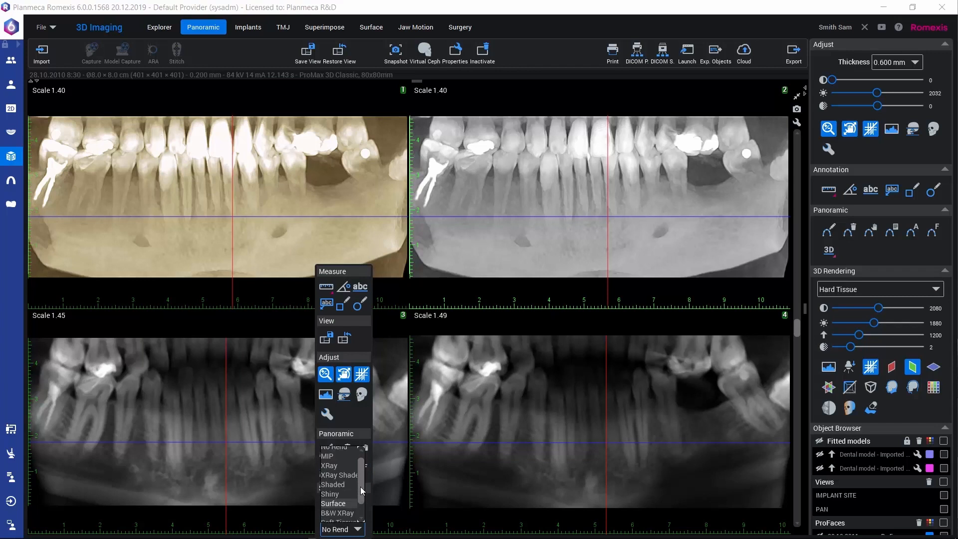
pyautogui.scroll(-1, 362, 491)
pyautogui.click(344, 502)
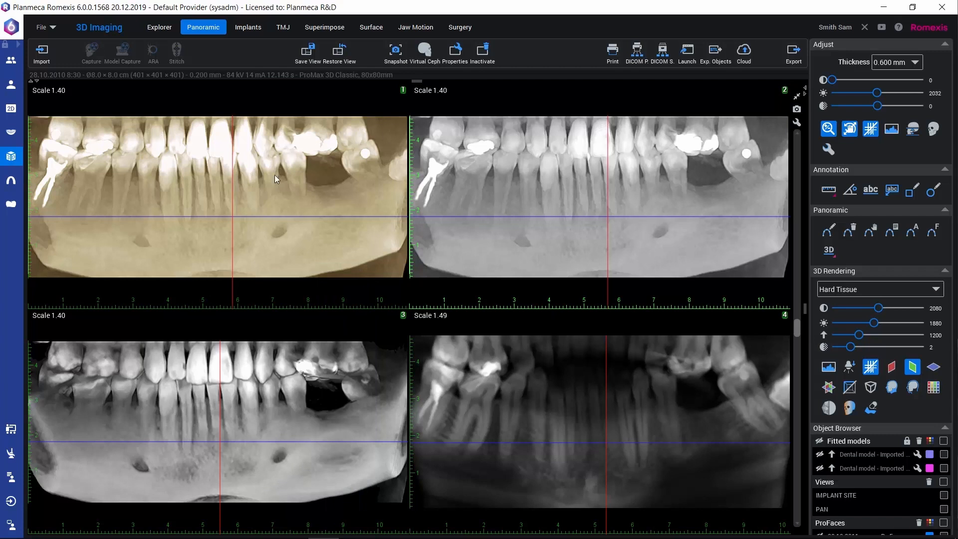
# - Choose Panoramic 1 as the target of the 3D rendering adjustments instead of Hard Tissue
pyautogui.click(937, 290)
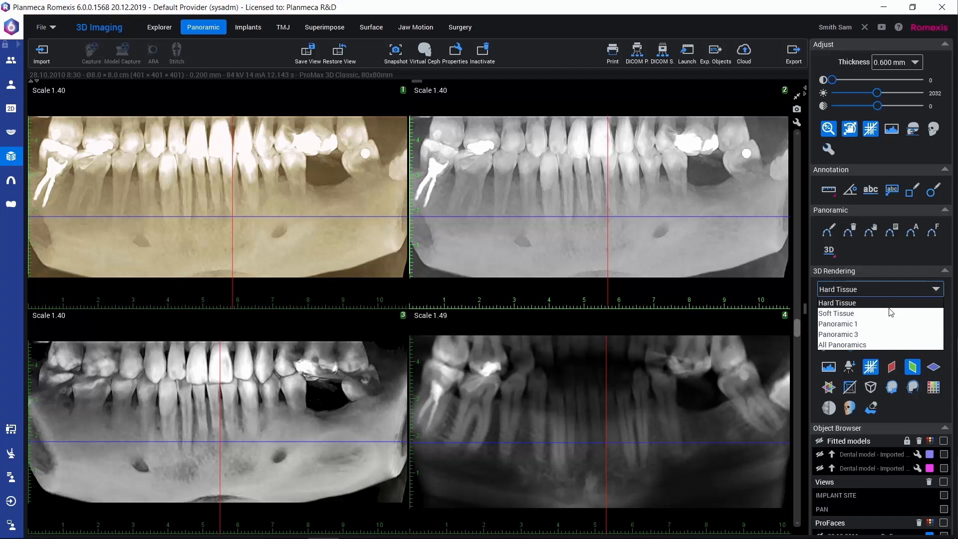
pyautogui.click(838, 329)
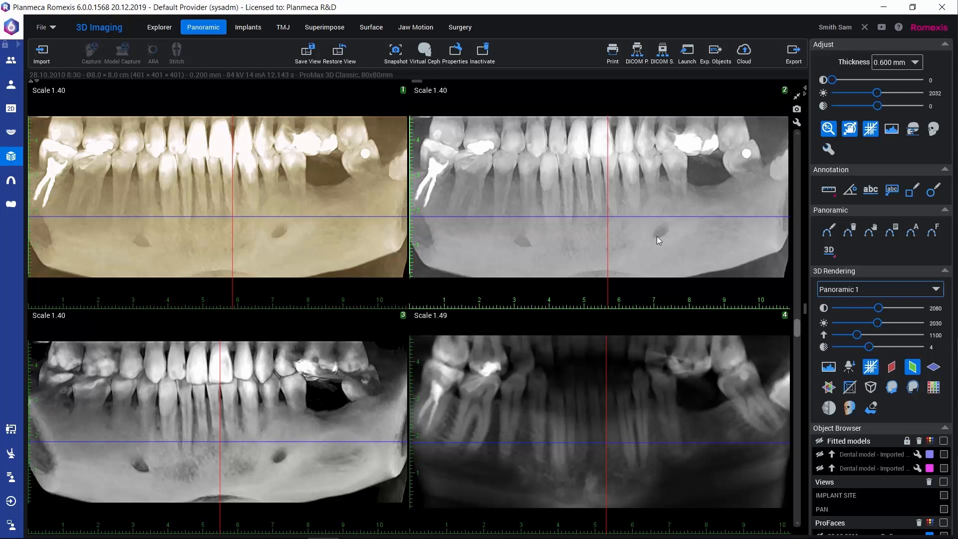
# - Restore the panoramic view to its normal size and switch to the Implants module
pyautogui.click(798, 98)
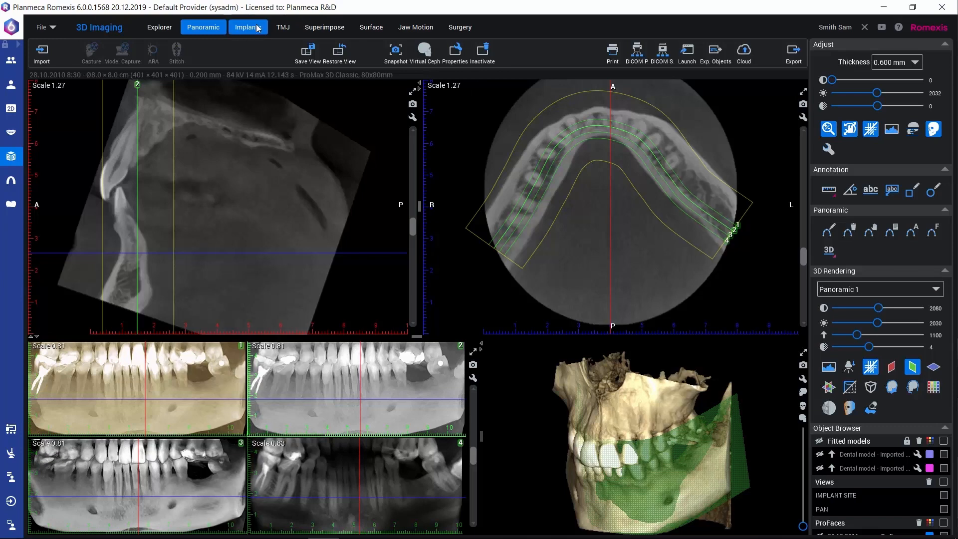
pyautogui.click(240, 29)
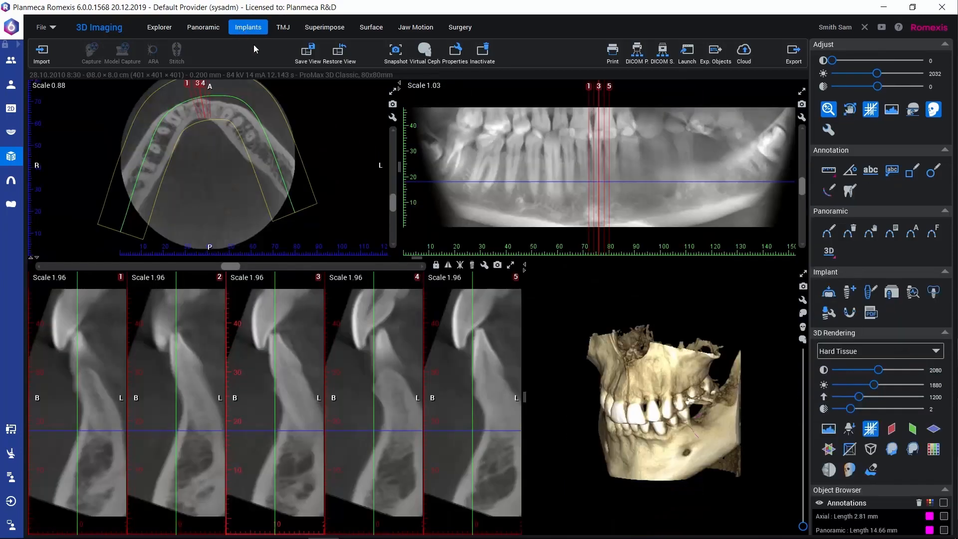